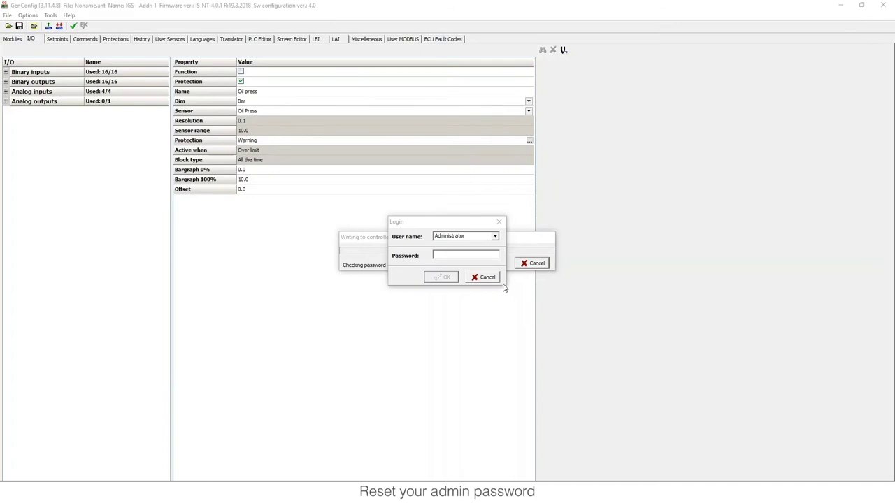
Step: Try the Administrator login in GenConfig, dismiss the 'Invalid password' error, and cancel the login
left_click(476, 255)
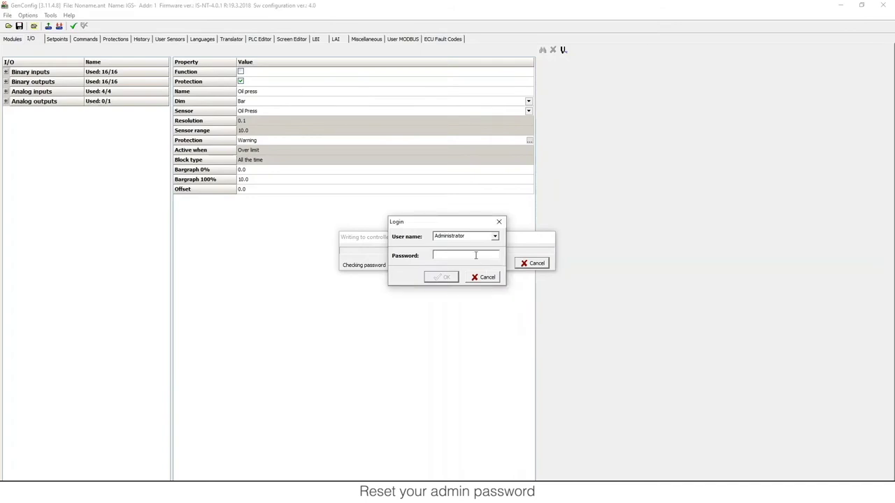
type("*")
left_click(446, 279)
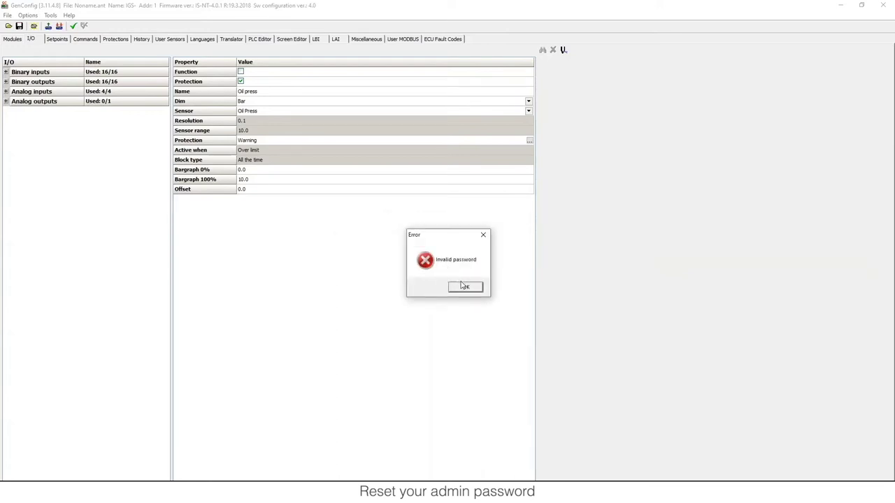
left_click(465, 289)
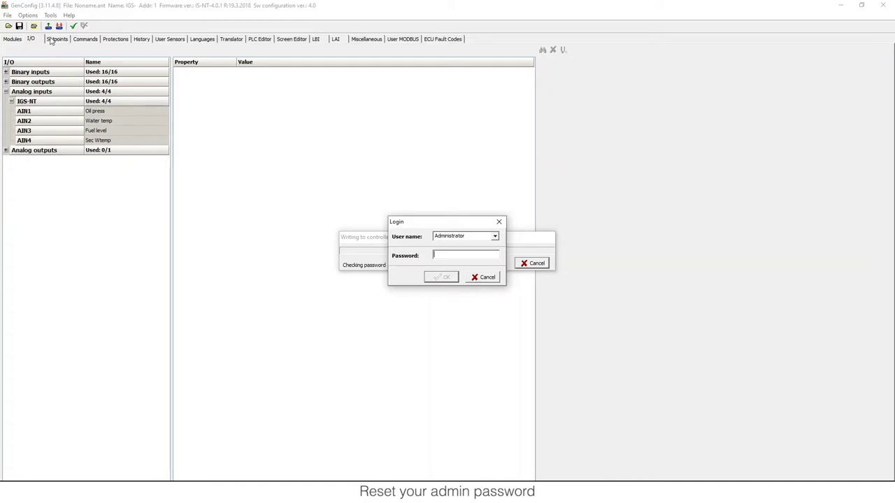
left_click(485, 277)
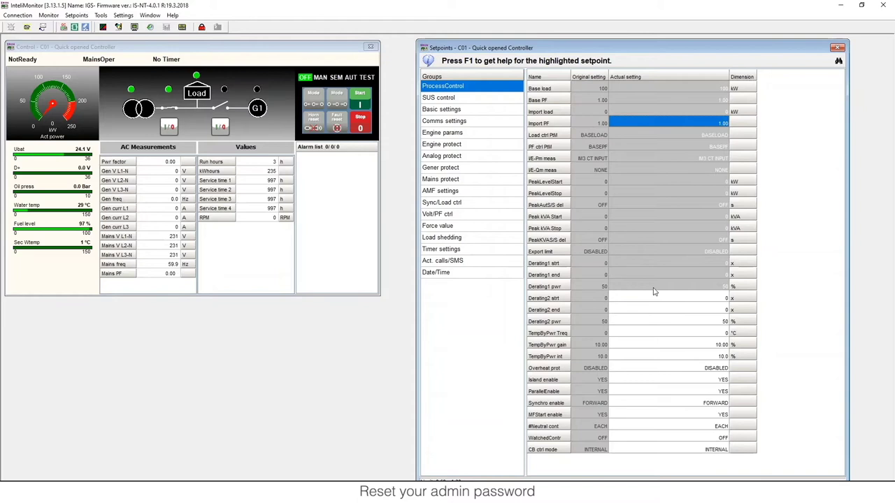
Step: Check the derating, Export limit and Peak kVA ProcessControl setpoints are level 7 locked, then open Monitor
left_click(656, 287)
left_click(655, 275)
left_click(655, 263)
left_click(654, 252)
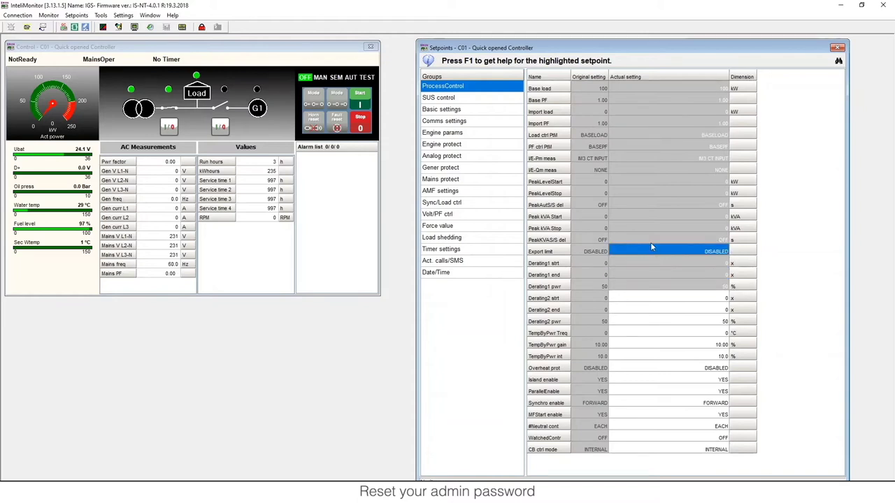
left_click(650, 240)
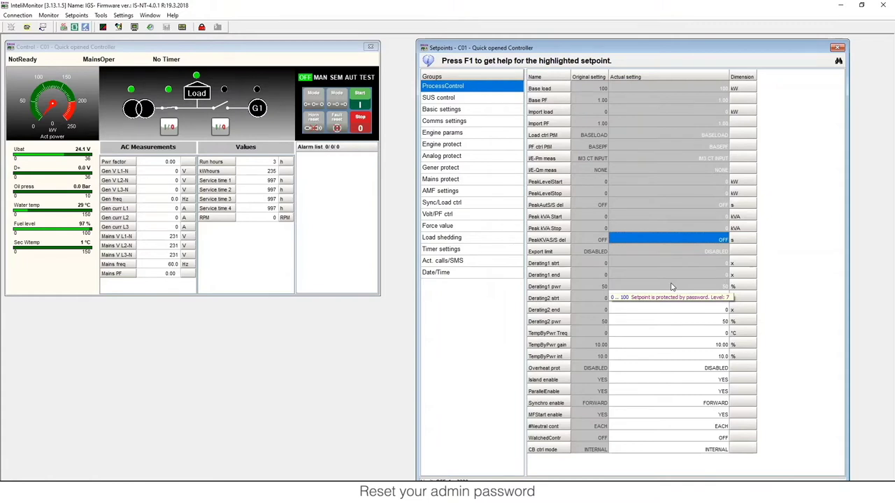
key("Up")
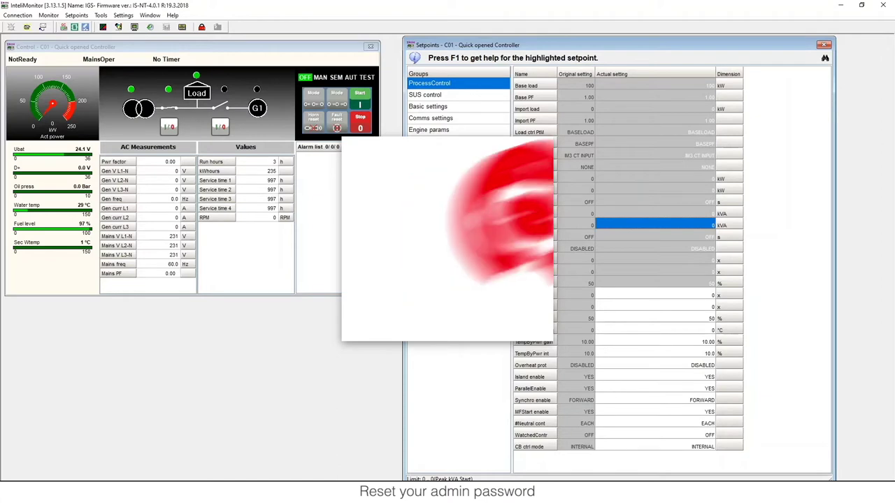
left_click(49, 15)
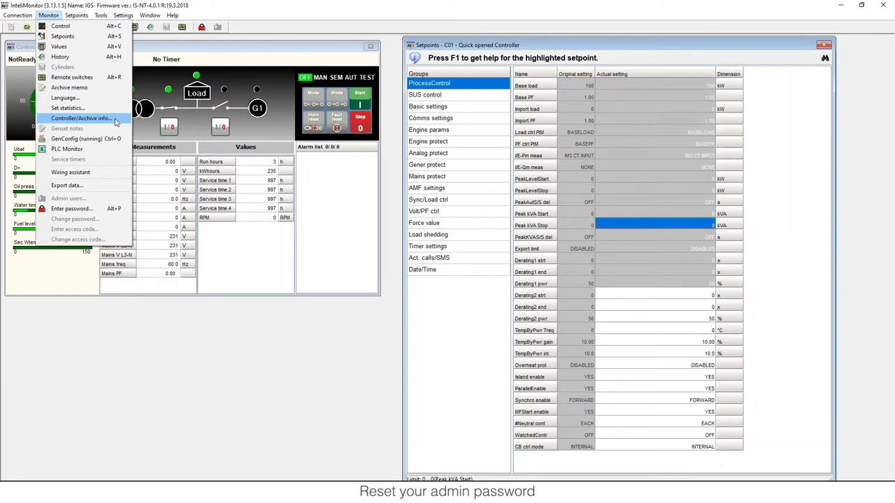
Step: Read the serial number and ID chip IS-NTC-BB in Controller/Archive info, then close it
left_click(116, 122)
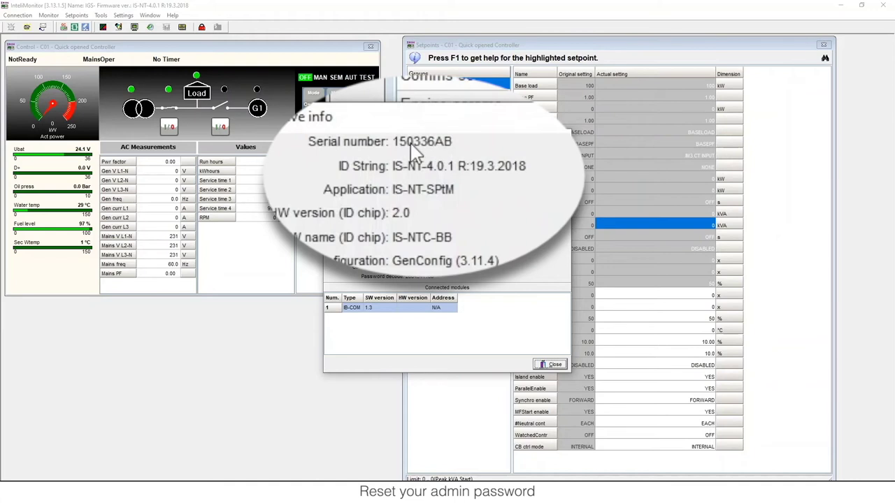
left_click(550, 365)
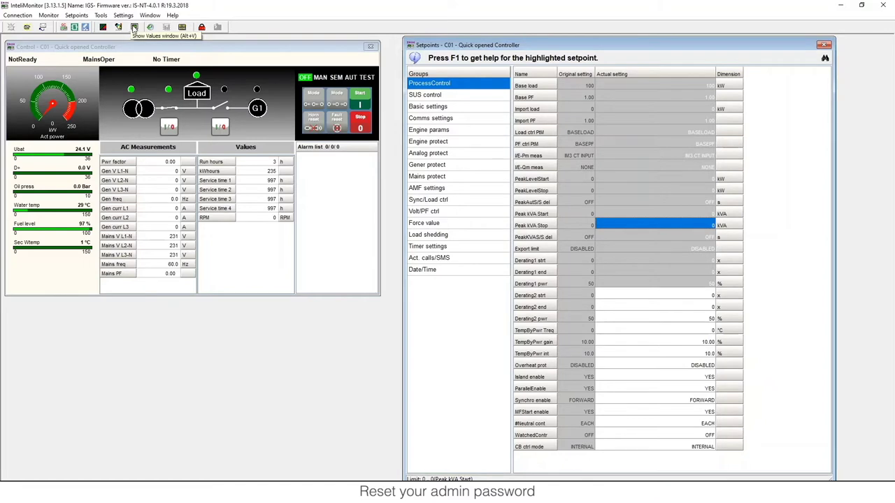
Step: Open the Values window and select PasswordDecode in the Info group
left_click(134, 28)
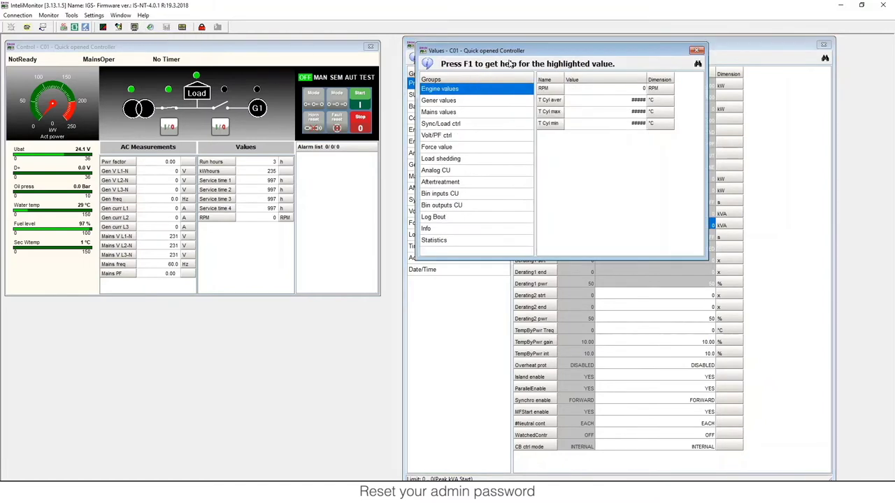
left_click(466, 232)
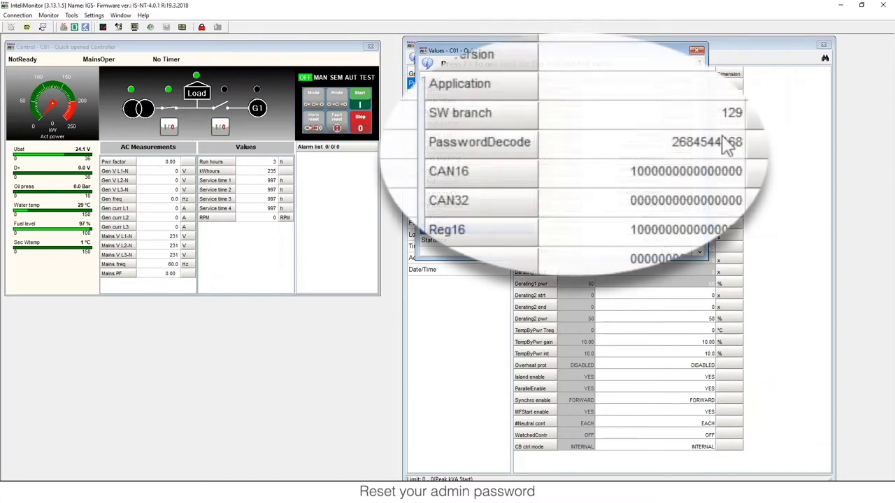
left_click(649, 146)
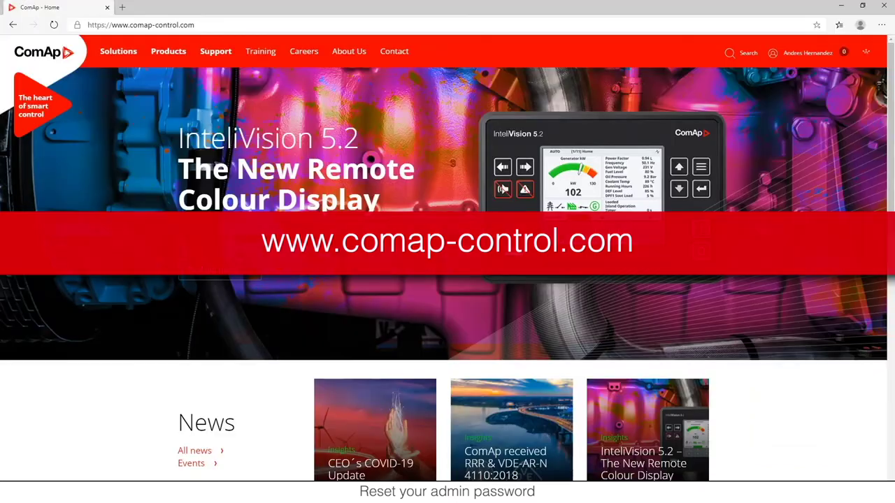
Step: On ComAp's Support page, start an InteliBot chat and choose 'Password issue'
left_click(212, 56)
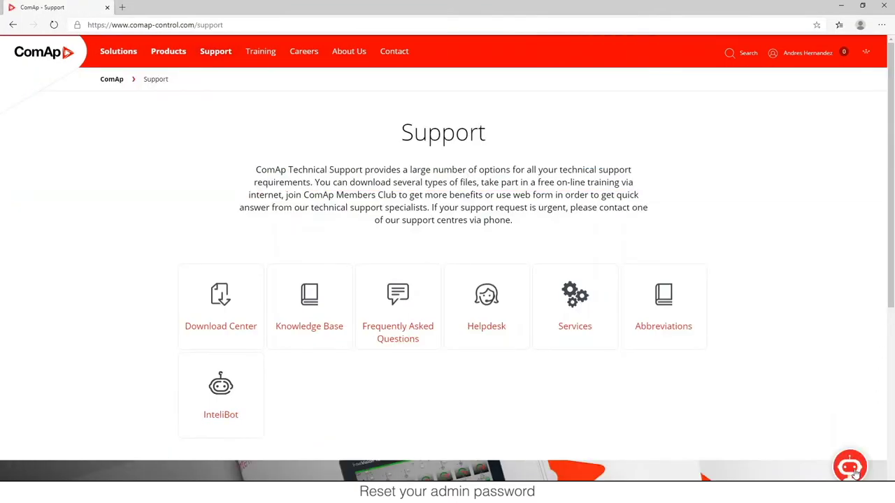
left_click(856, 474)
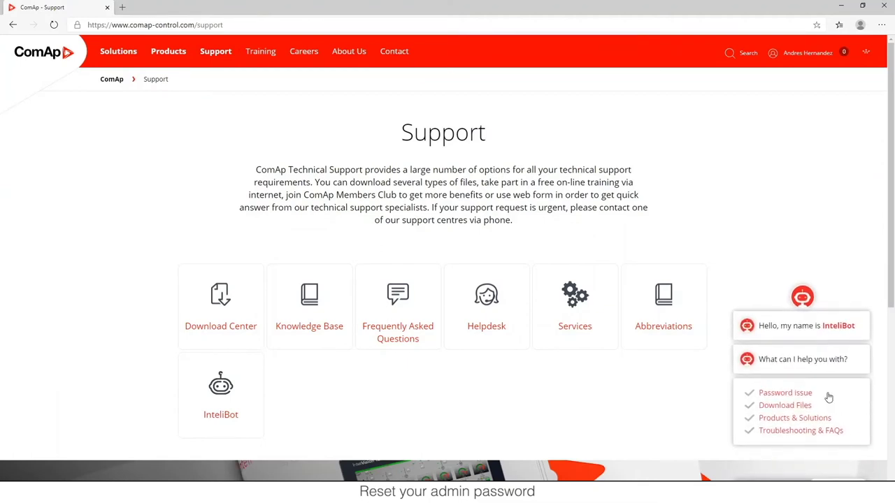
left_click(789, 394)
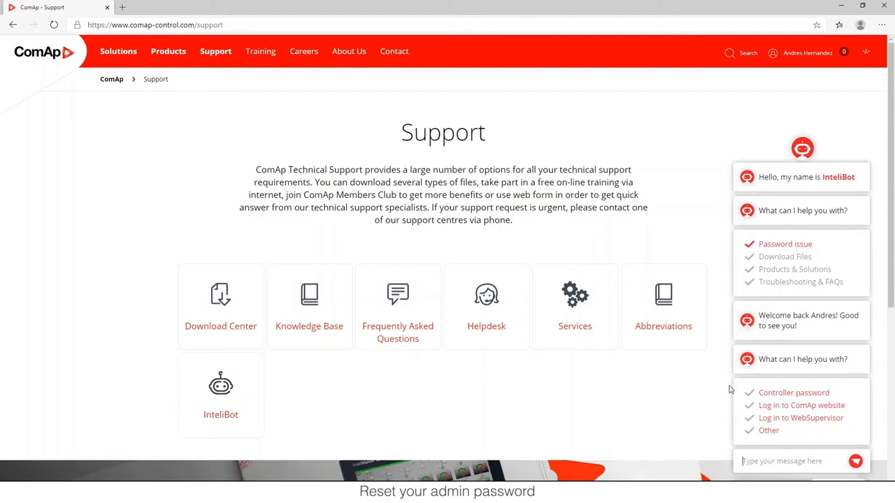
Step: Choose Controller password in InteliBot and send 'IS-NTC BB' as the product
left_click(794, 396)
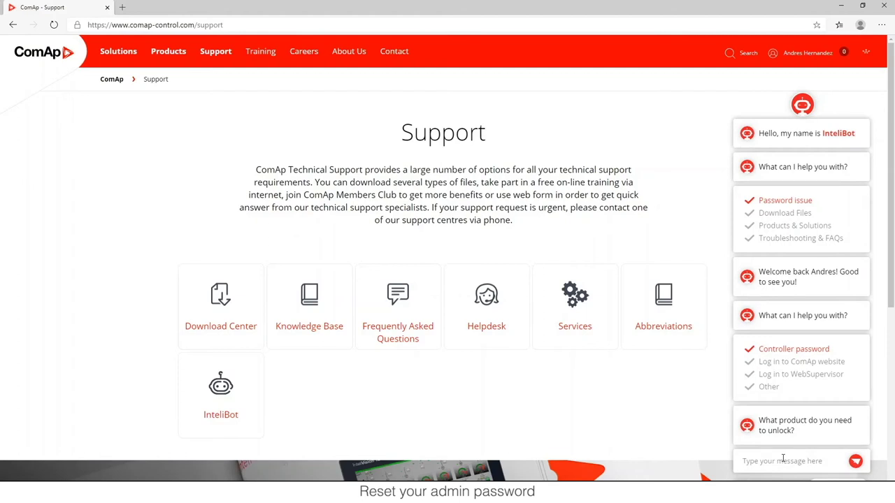
left_click(783, 459)
type("IS-NTC BB")
key("Return")
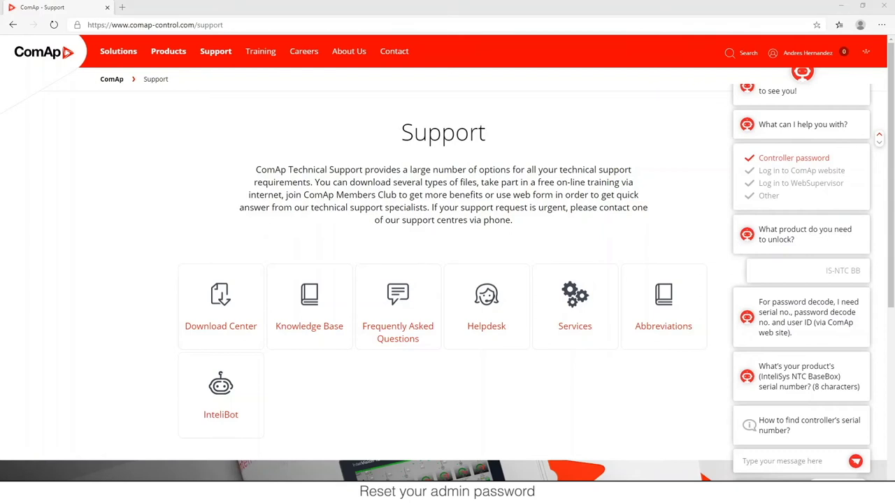
Step: Paste and send the controller's serial number to InteliBot
left_click(796, 463)
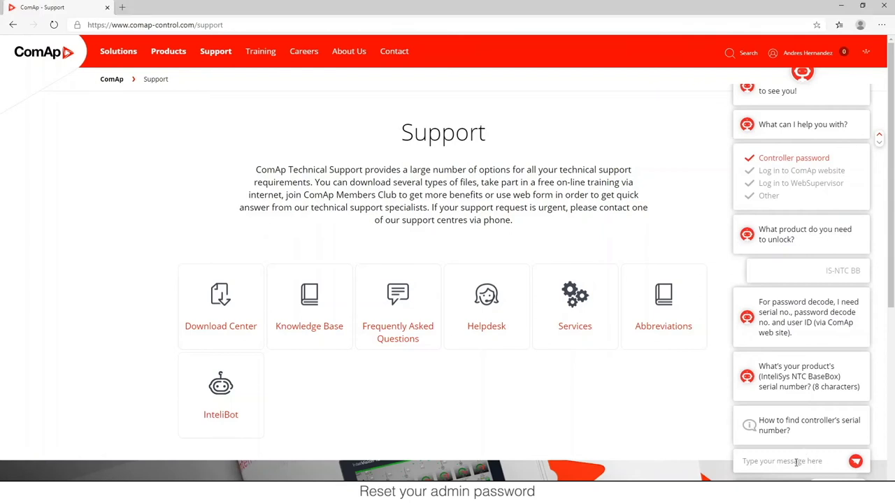
type("150336AB")
key("Return")
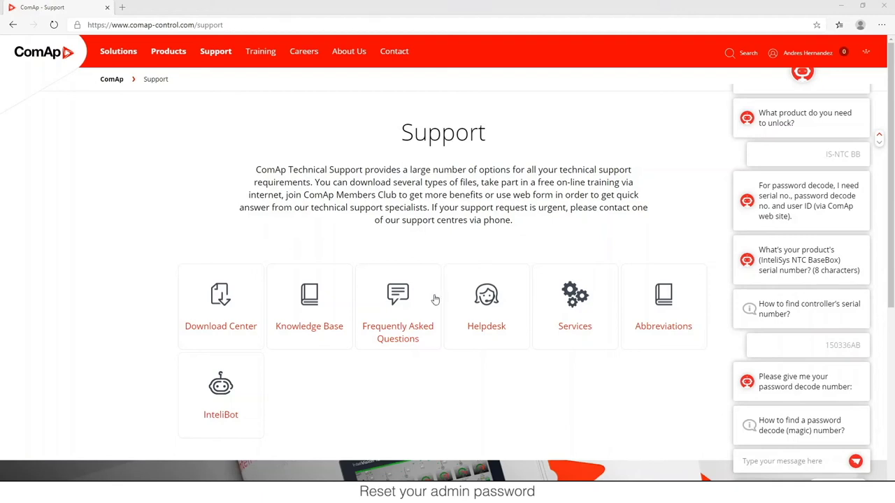
Step: Send the password decode number, confirm the answer helped, and select the e-mailed password
left_click(796, 462)
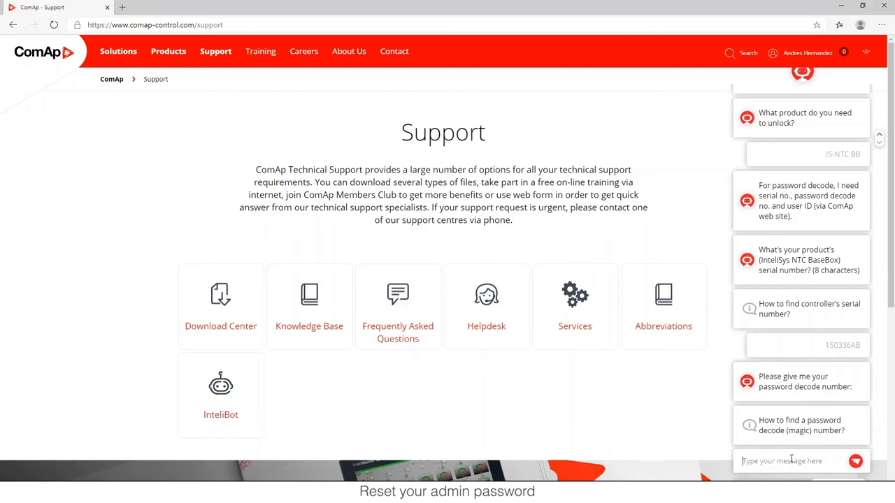
key("ctrl+v")
left_click(860, 463)
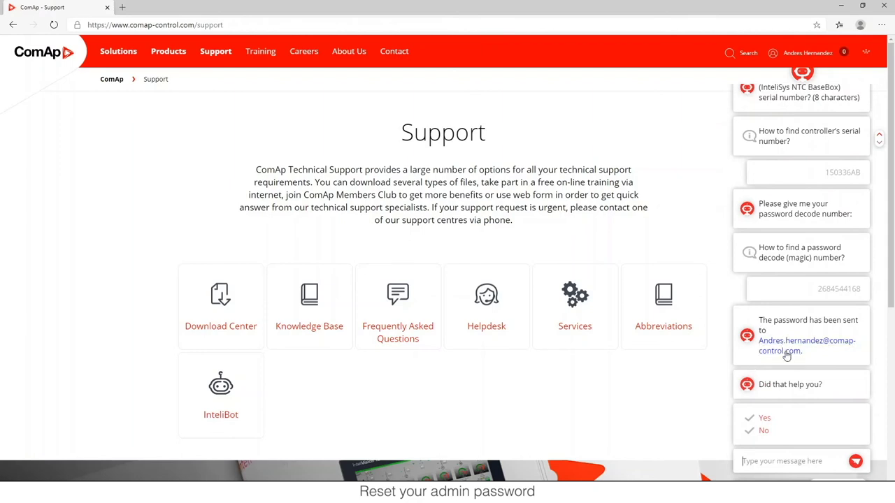
left_click(763, 419)
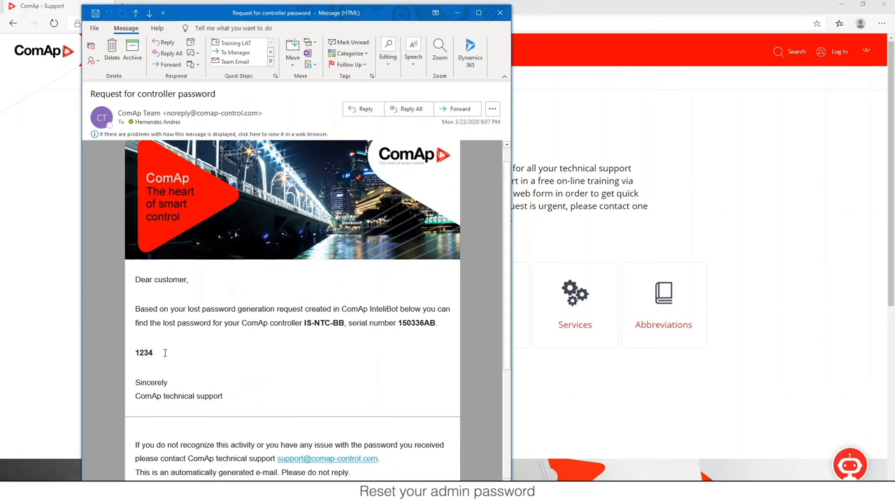
left_click_drag(165, 353, 128, 358)
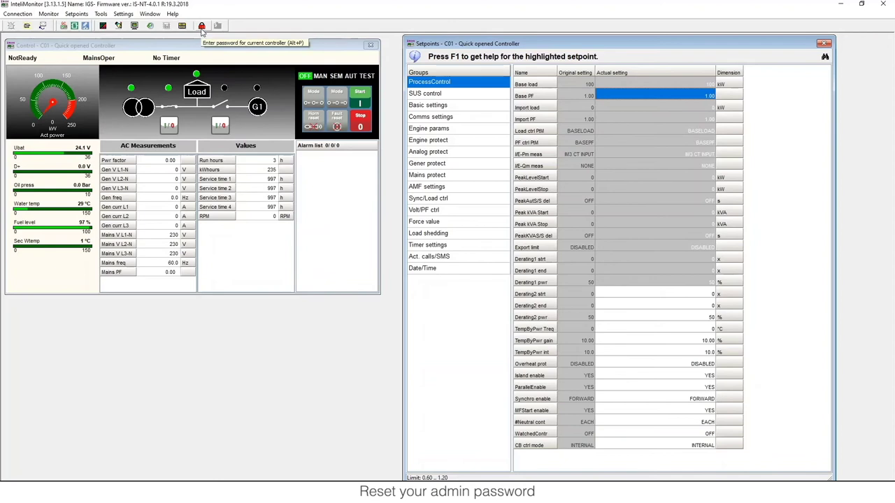
Step: Log in to controller C01 as Administrator with the received password
left_click(201, 26)
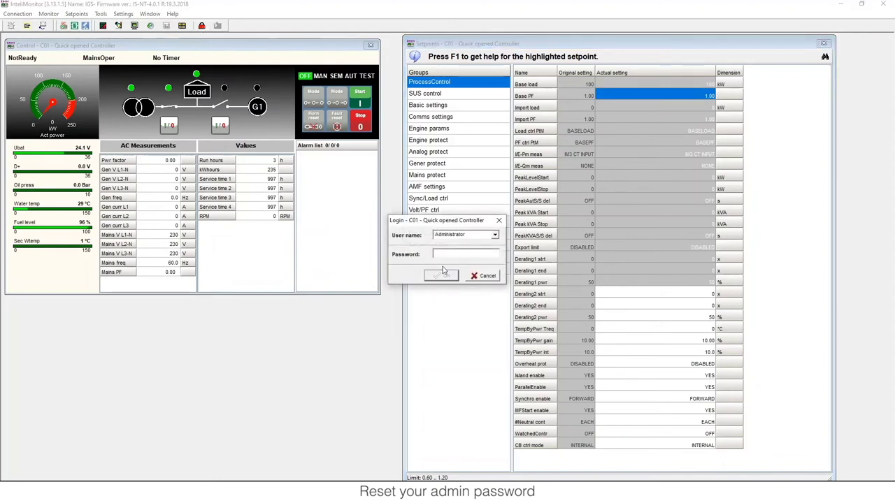
type("****")
left_click(448, 276)
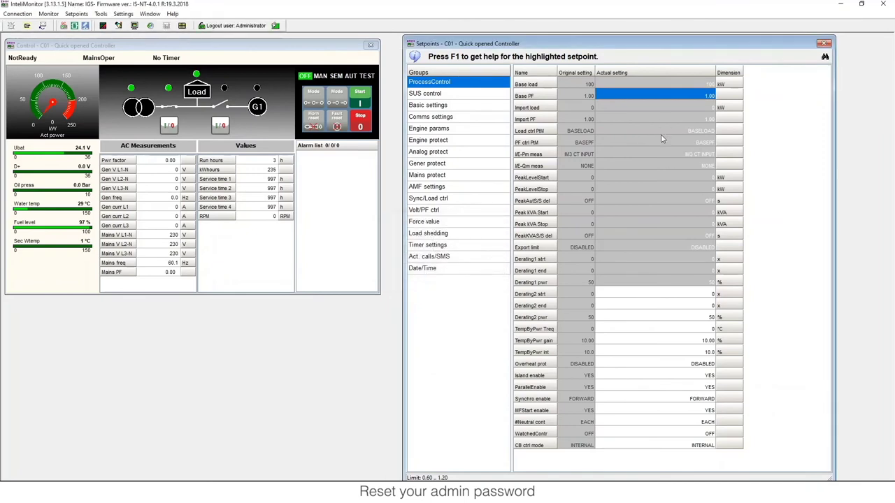
Step: Set and confirm a new controller password via Monitor > Change password
left_click(56, 16)
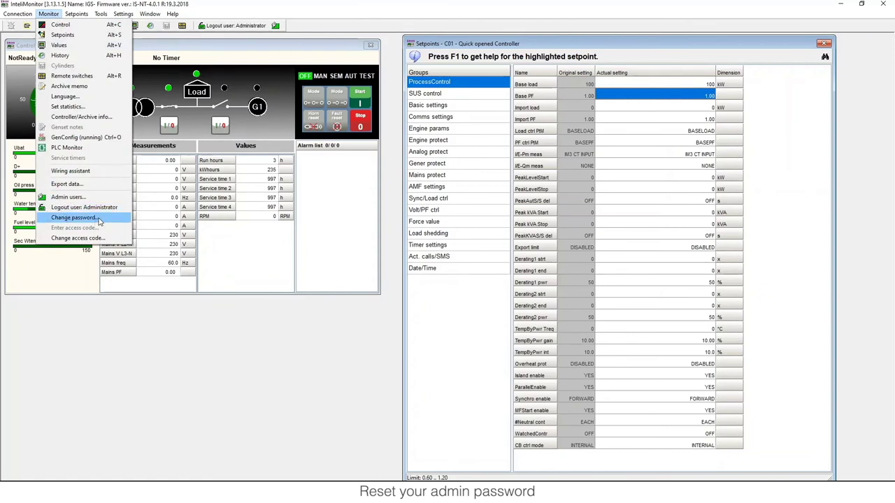
left_click(73, 218)
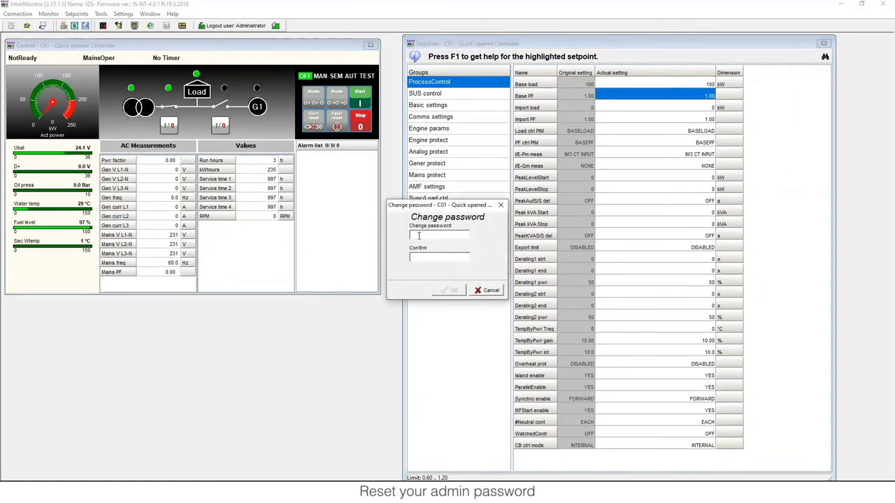
type("1")
left_click(428, 255)
type("1")
left_click(453, 289)
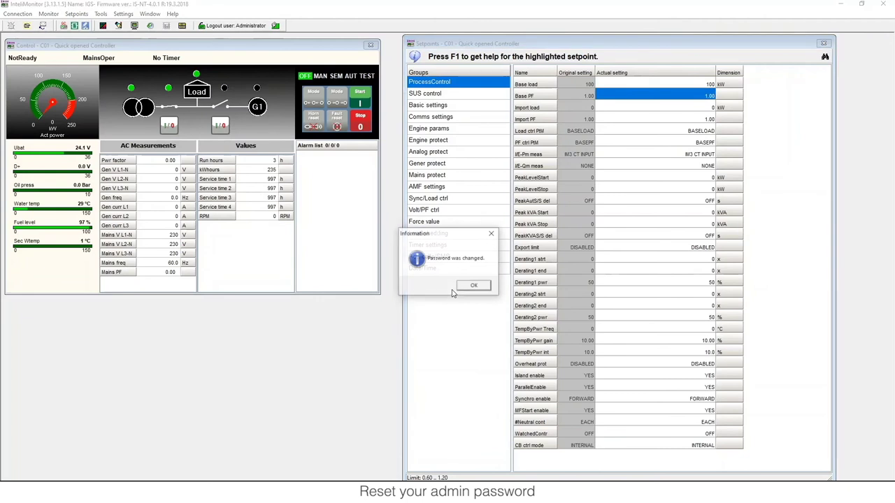
left_click(474, 288)
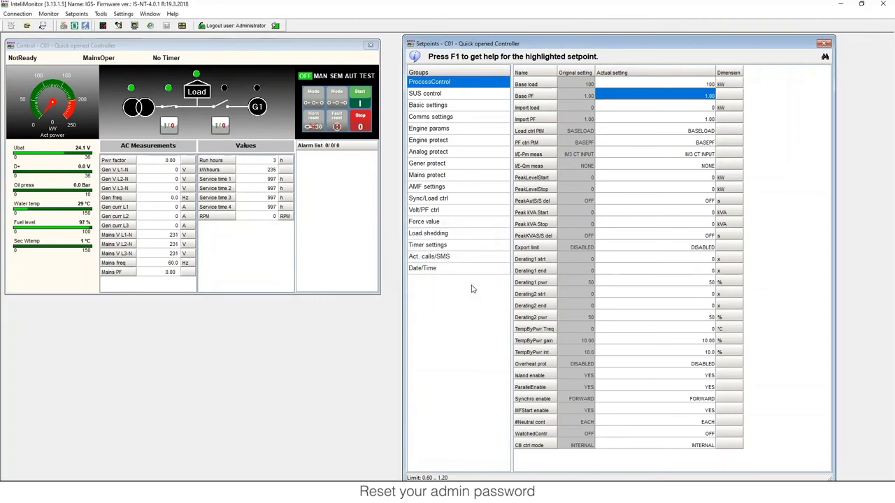
left_click(658, 200)
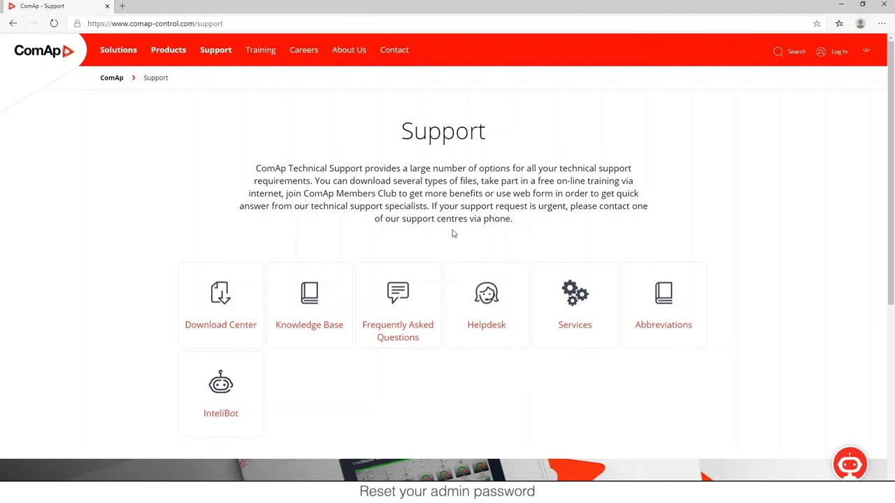
Step: Open the Helpdesk page and scroll through the regional support offices' hours and phone numbers
left_click(483, 337)
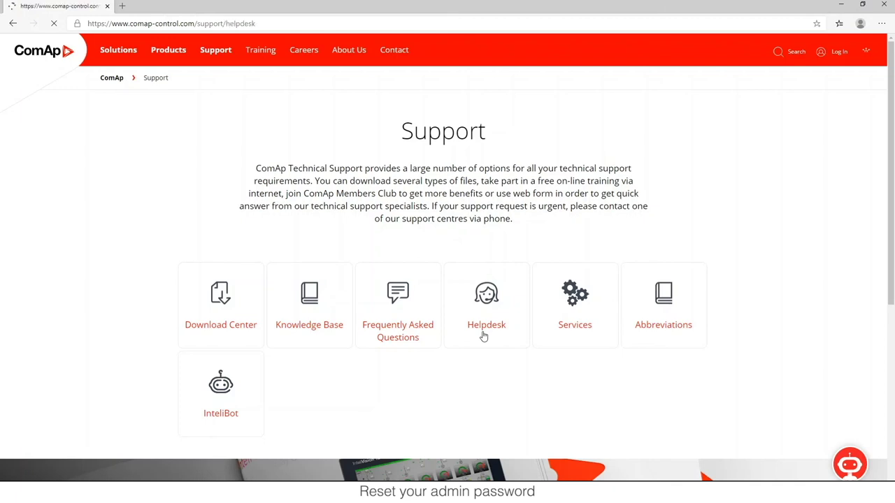
scroll(431, 248, "down", 1)
scroll(431, 248, "down", 3)
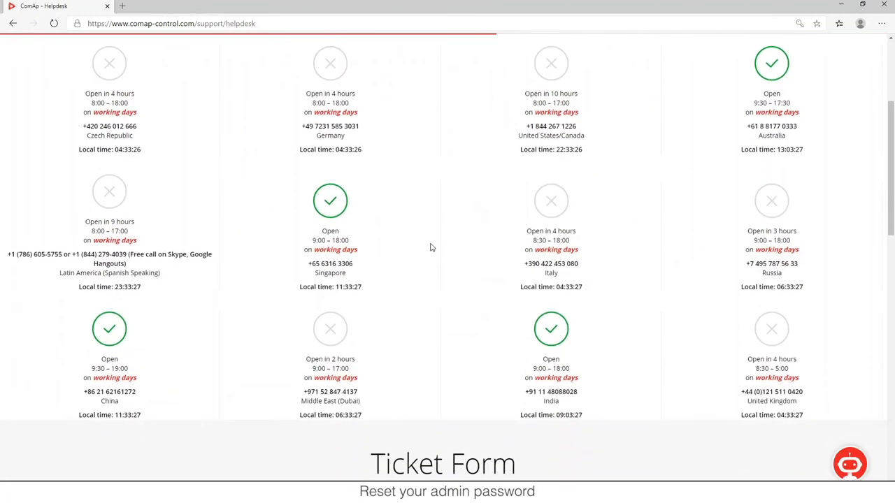
scroll(433, 239, "up", 1)
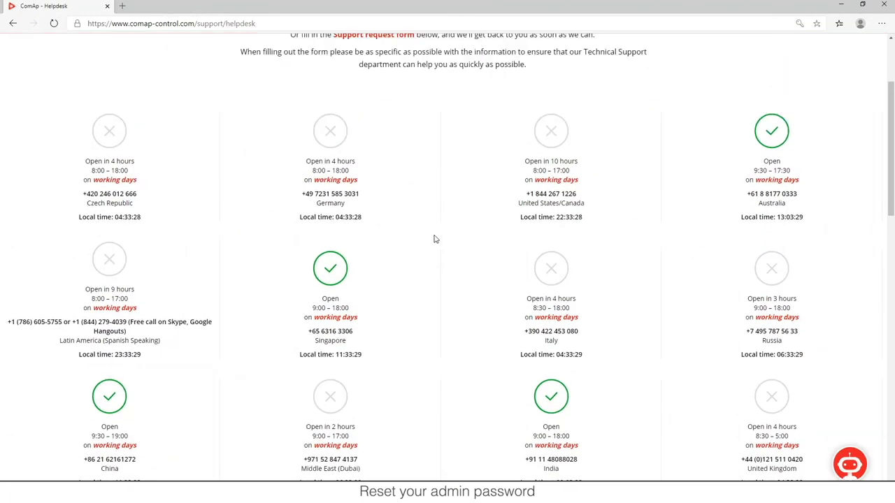